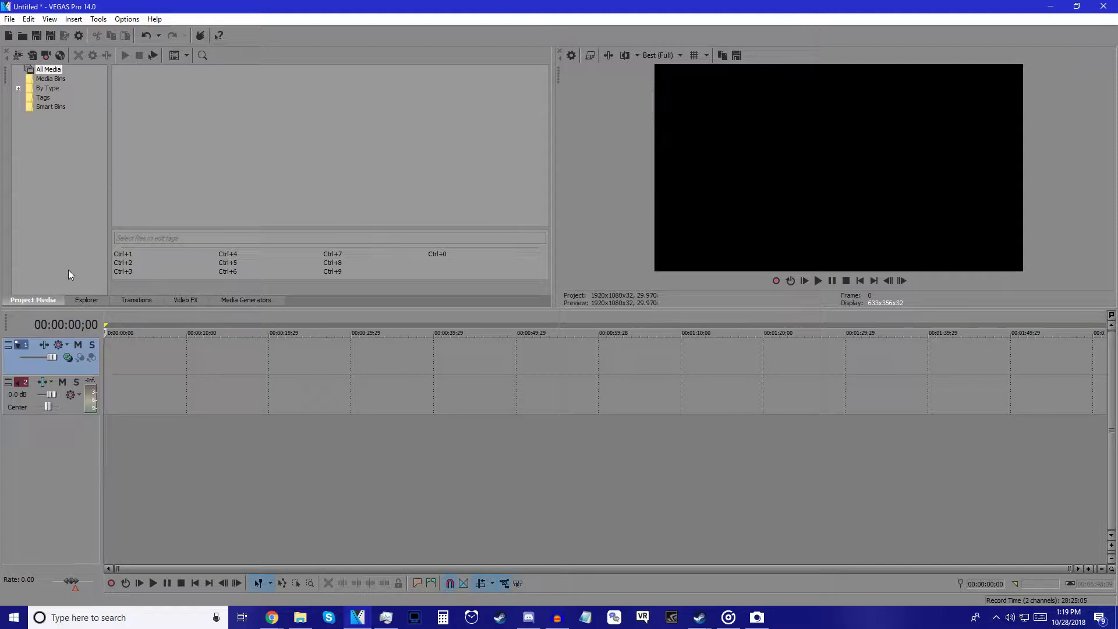
Step: Import the webcam MP4 with matching project settings and cut away its first ten seconds
left_click(24, 35)
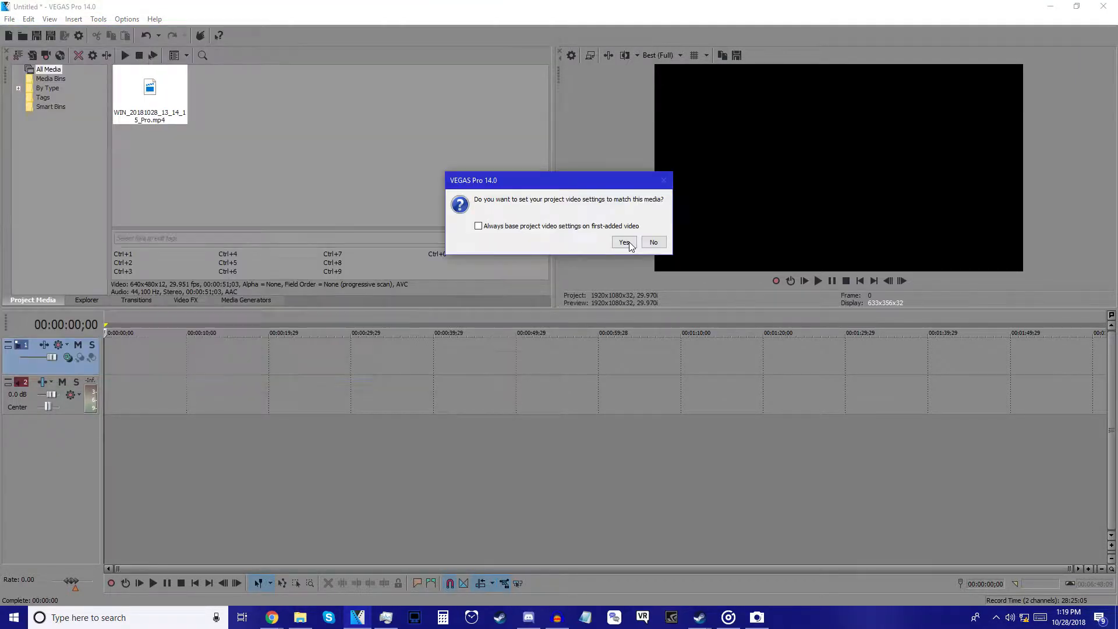
left_click(629, 243)
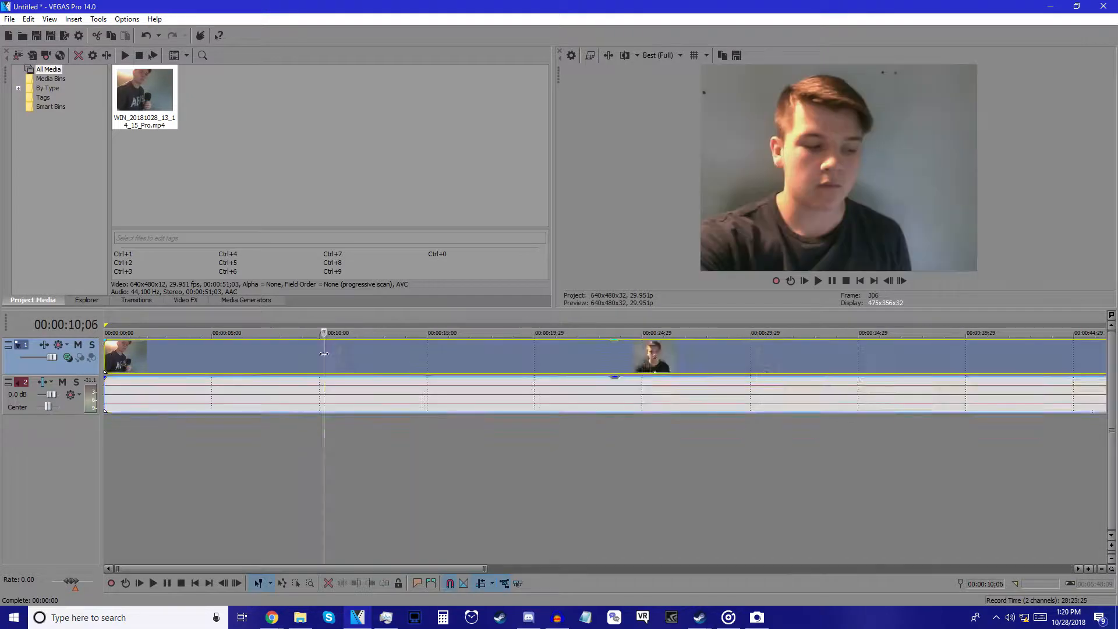
key("s")
right_click(274, 355)
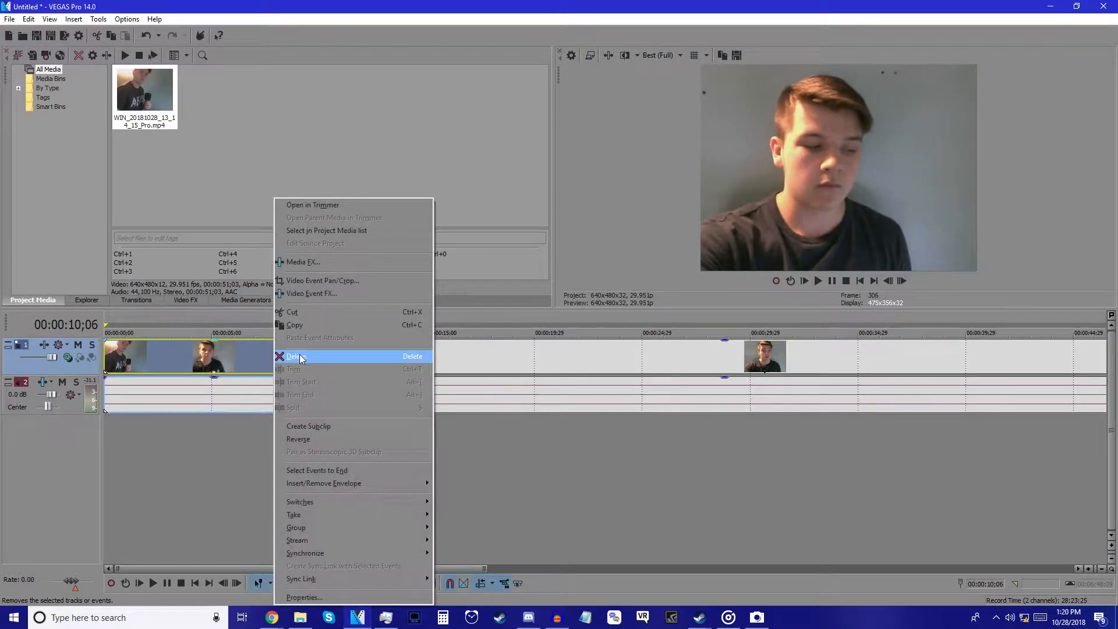
left_click(290, 356)
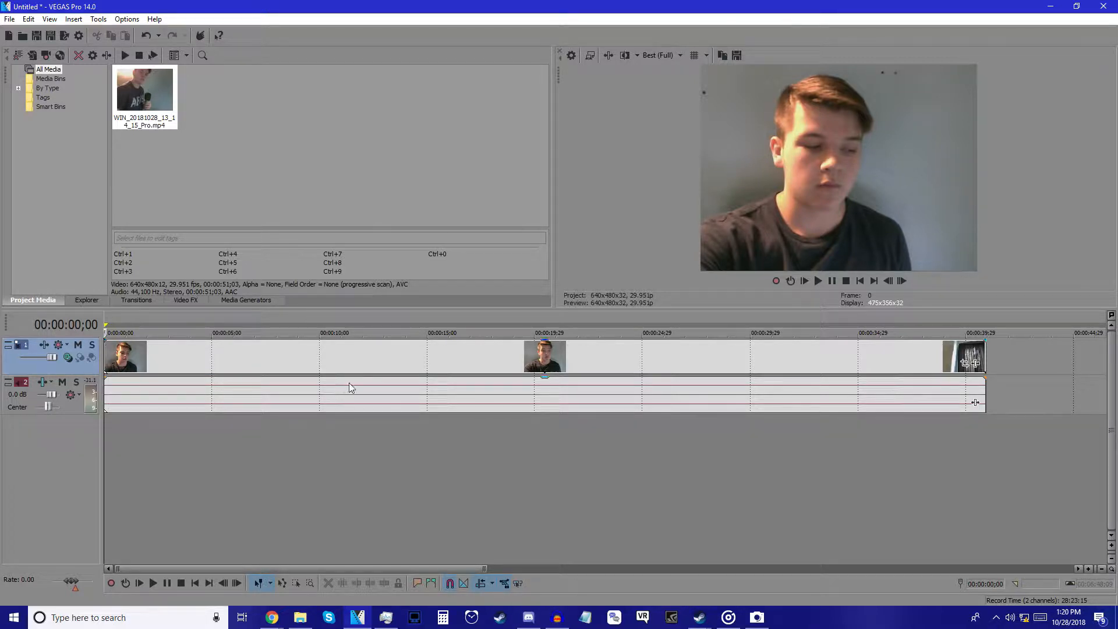
Step: Delete the stray audio event on track 3
scroll(385, 423, "down", 4)
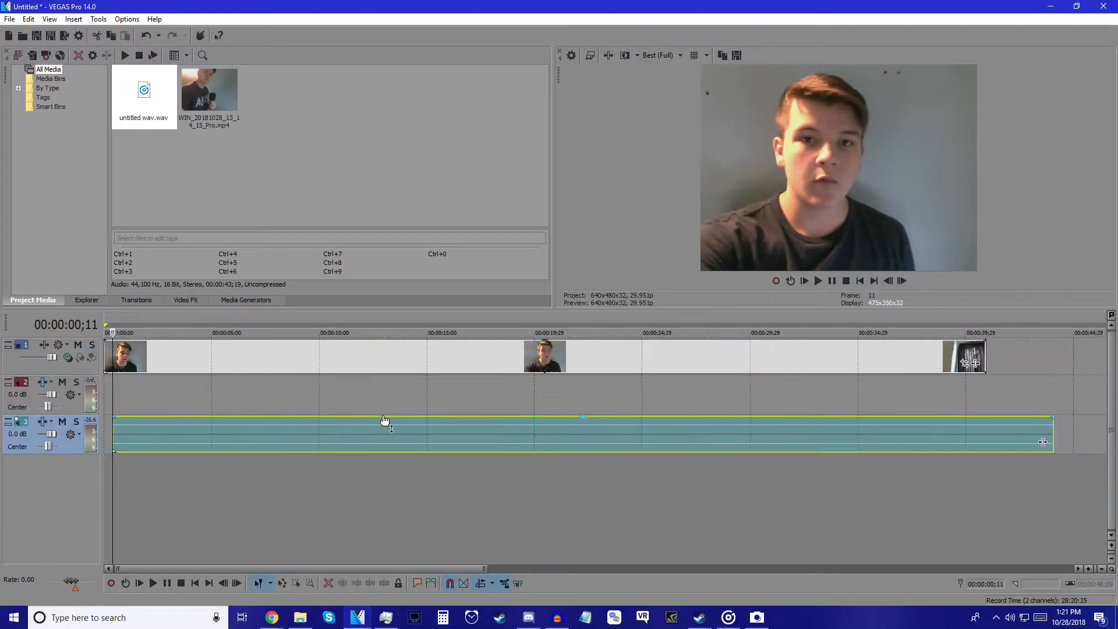
right_click(227, 438)
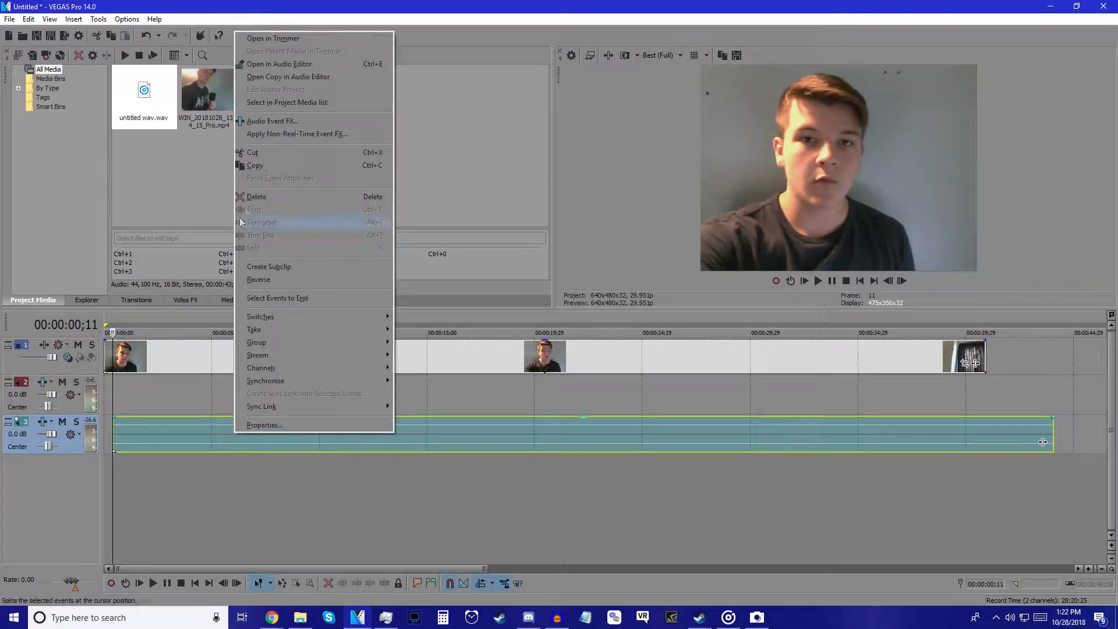
left_click(249, 198)
scroll(176, 435, "down", 5)
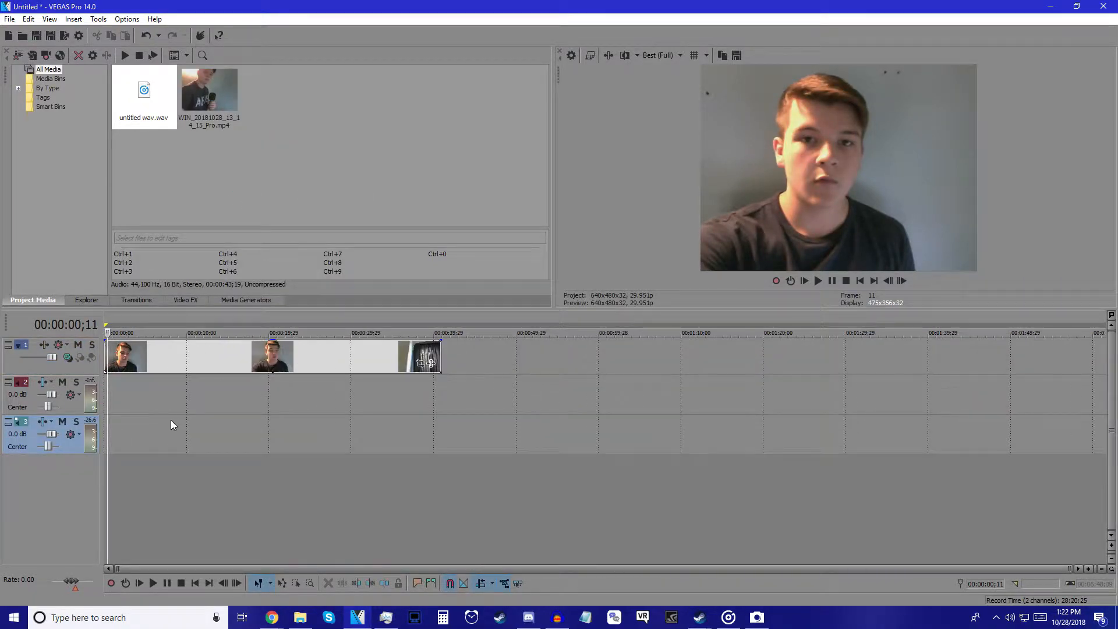
Step: Import the gameplay still Image3.jpg into the project media
left_click(104, 355)
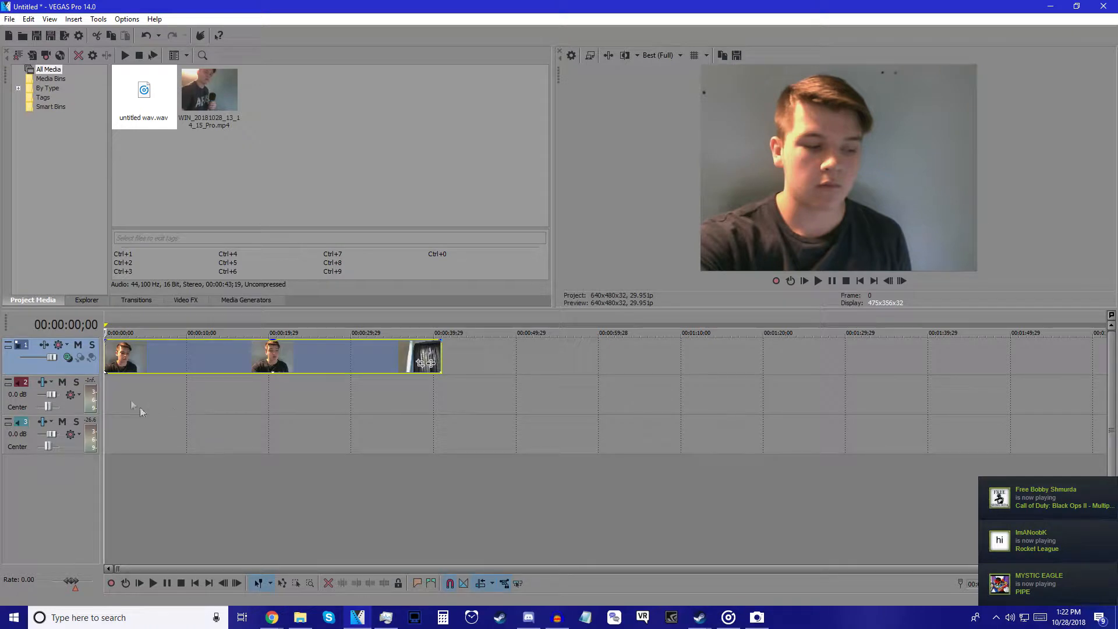
left_click(113, 396)
right_click(112, 396)
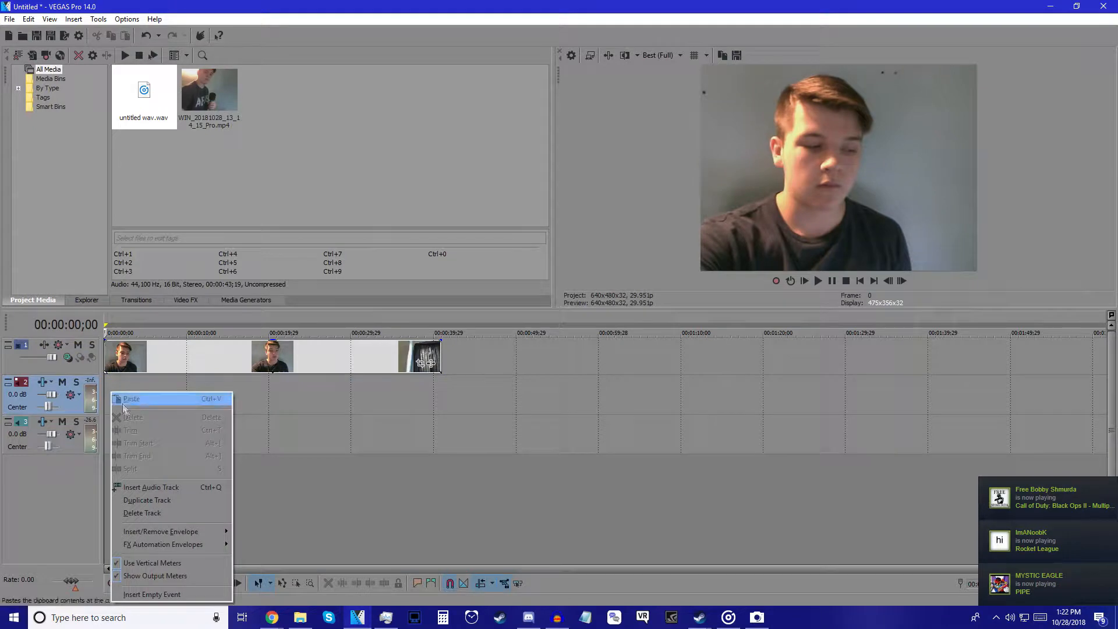
left_click(26, 37)
scroll(337, 160, "down", 5)
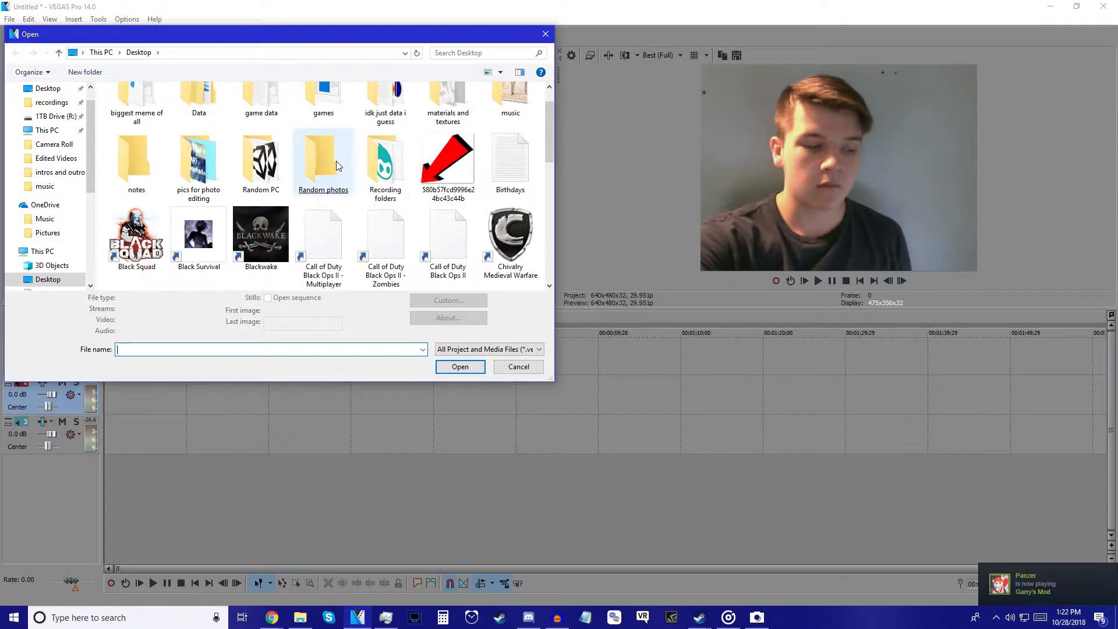
scroll(336, 161, "up", 3)
scroll(337, 161, "down", 3)
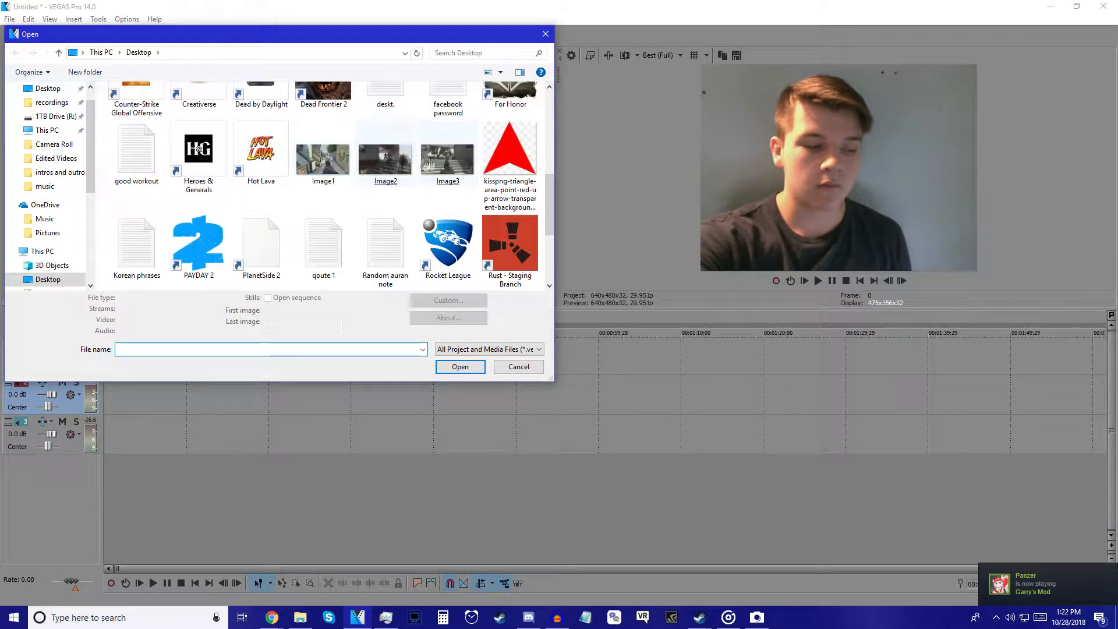
double_click(442, 155)
Step: Place Image3.jpg on a new track beneath the webcam clip and start the webcam clip at zero
left_click_drag(133, 353, 481, 466)
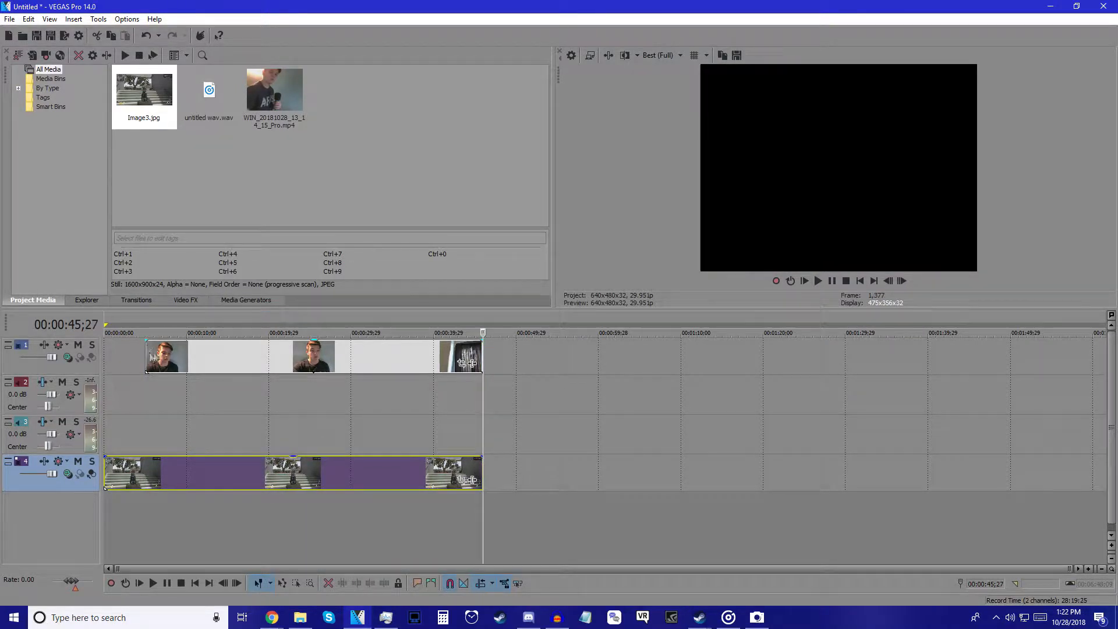
left_click_drag(216, 354, 172, 353)
key("space")
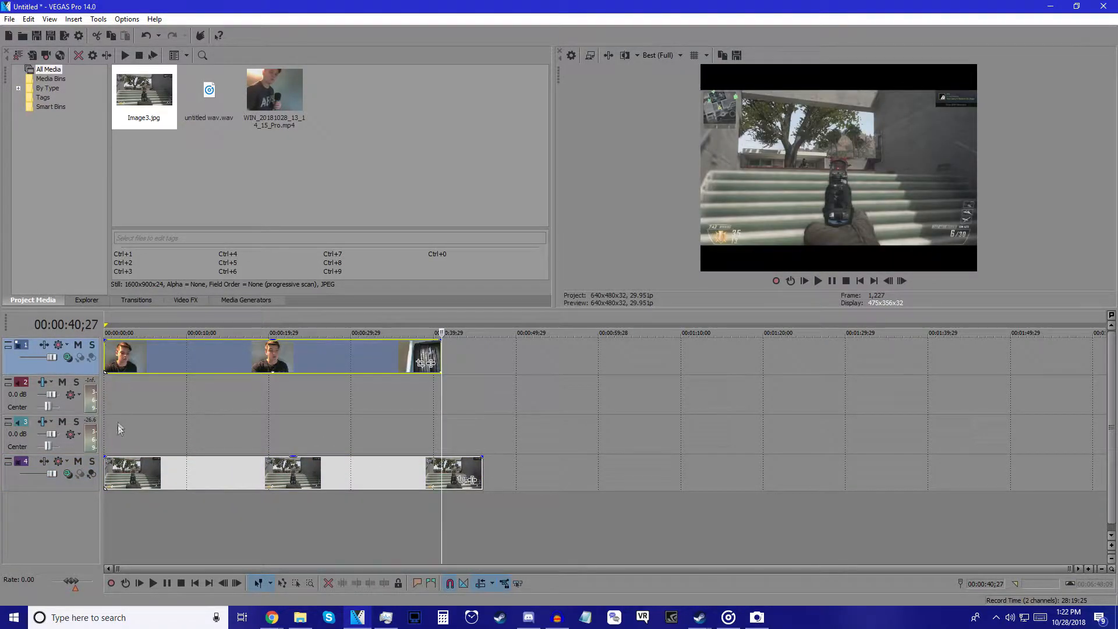
Step: Add the VEGAS Chroma Keyer as a media effect on the webcam clip
key("space")
left_click(140, 355)
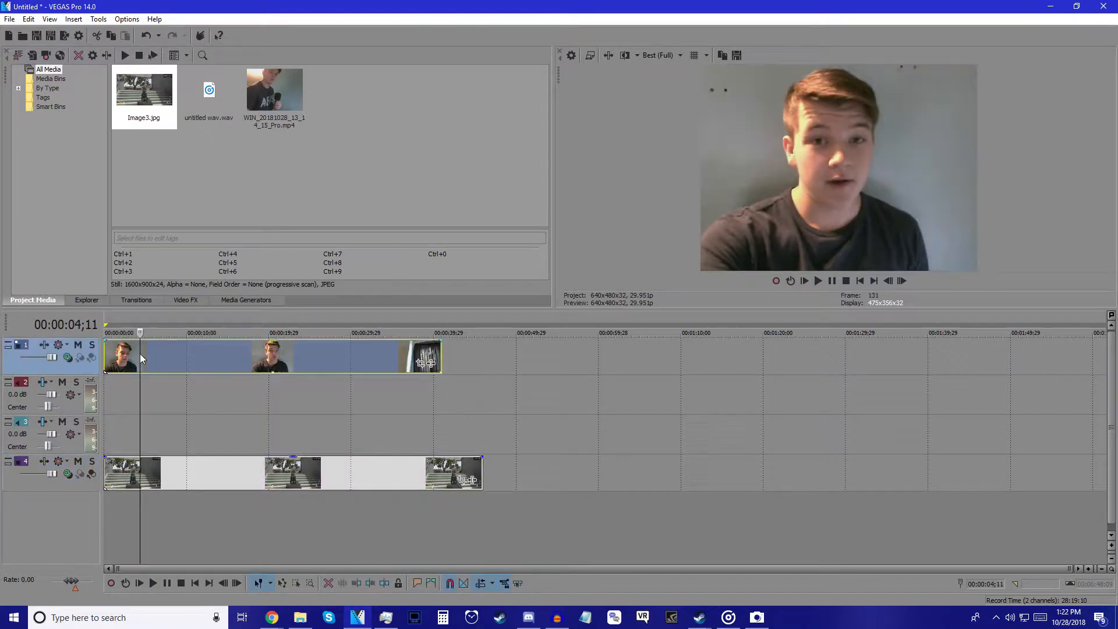
right_click(140, 357)
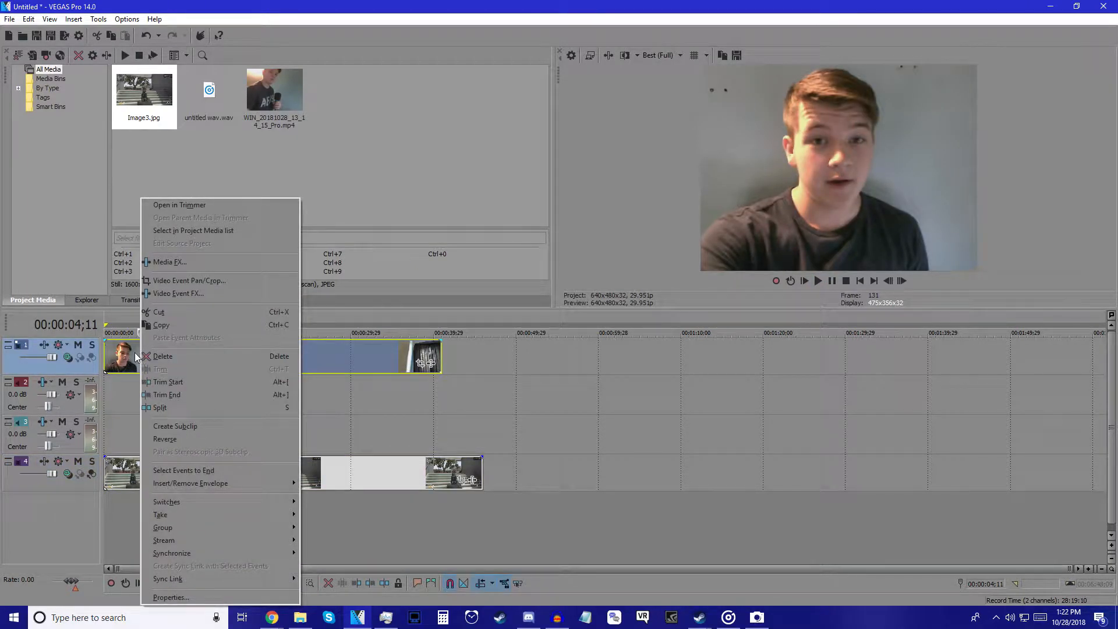
left_click(177, 264)
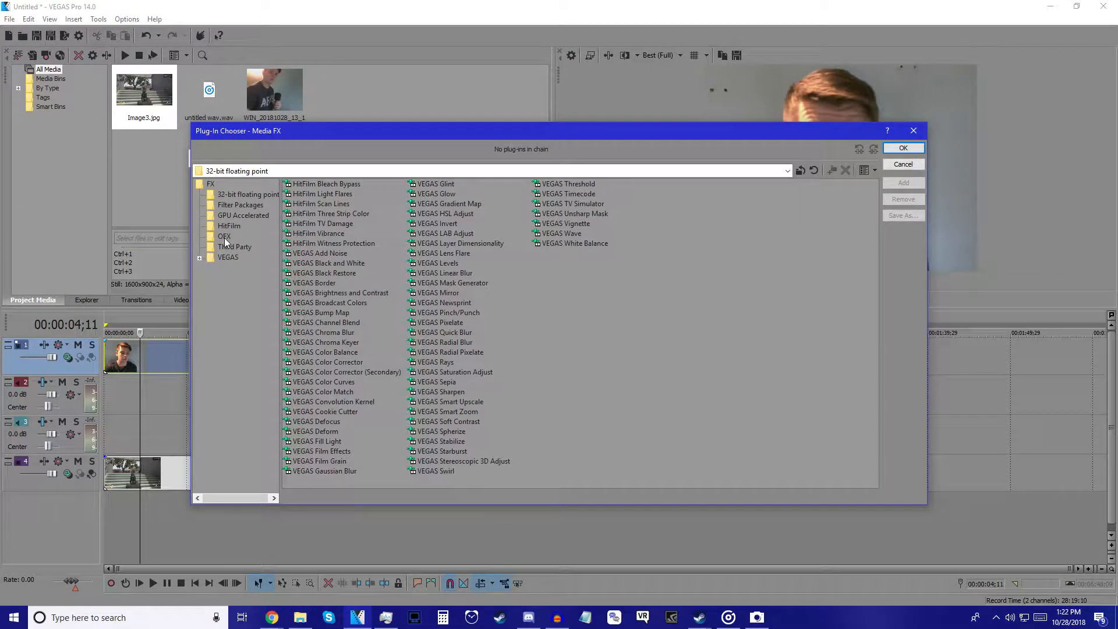
left_click(226, 259)
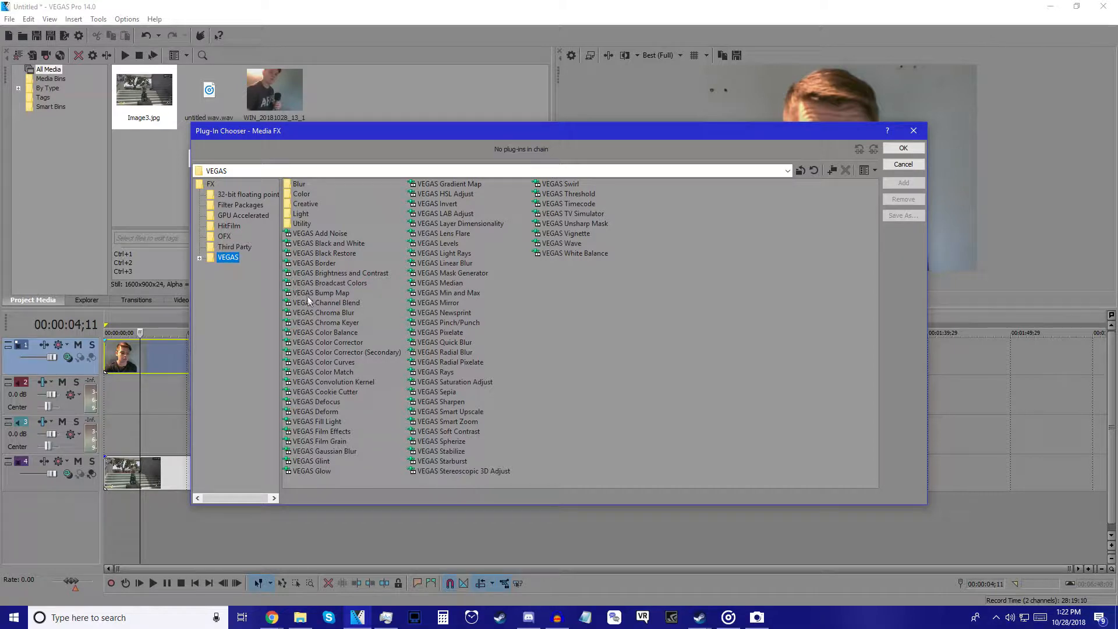
left_click(333, 321)
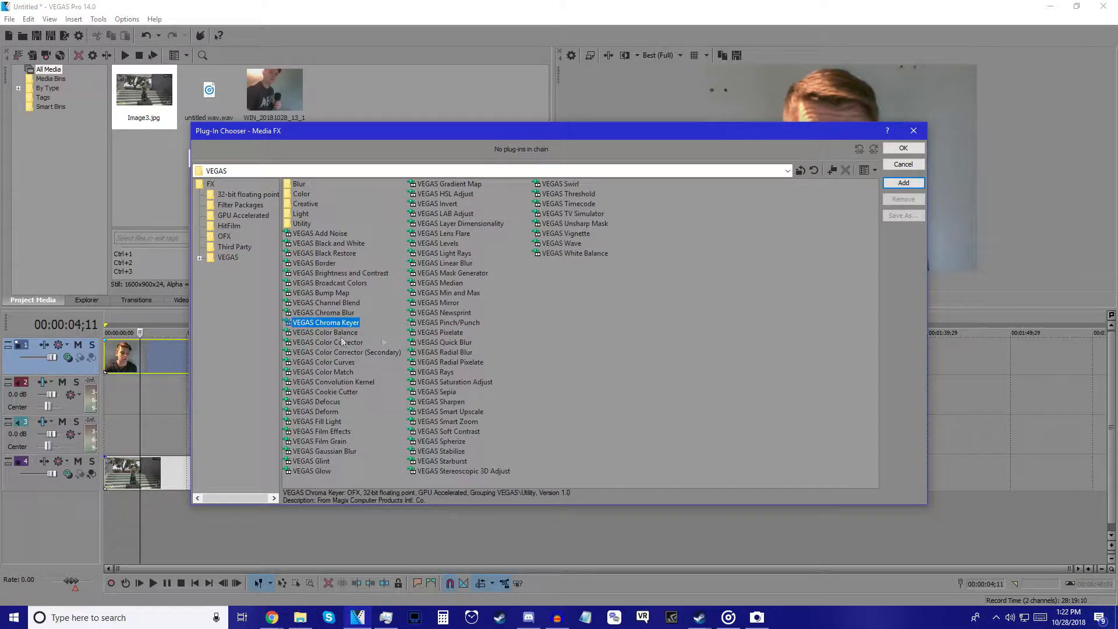
left_click(903, 183)
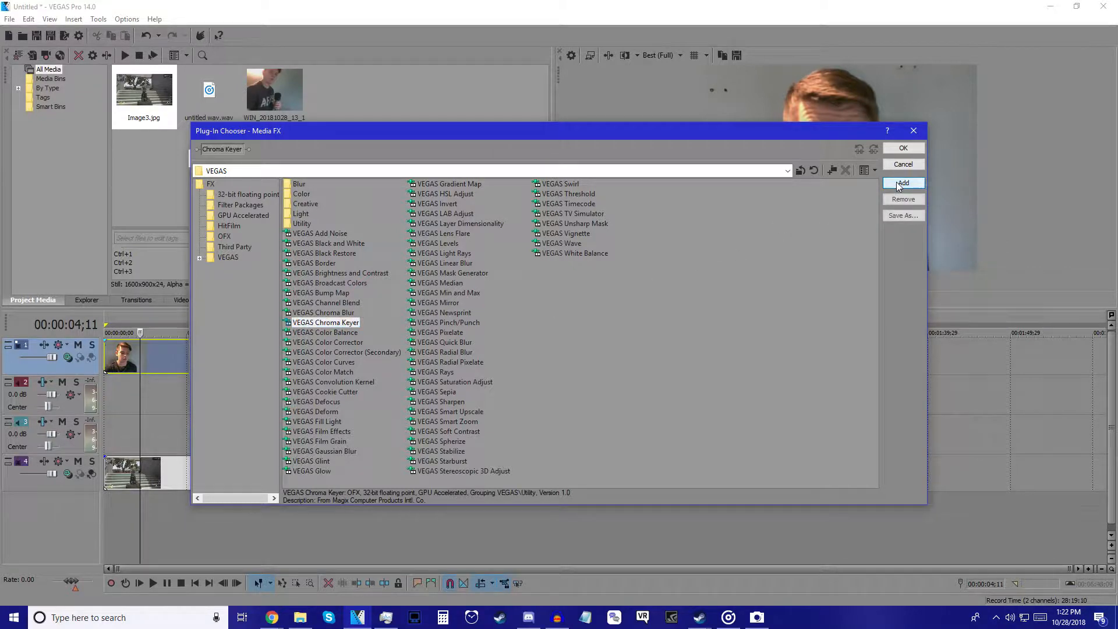
left_click(903, 148)
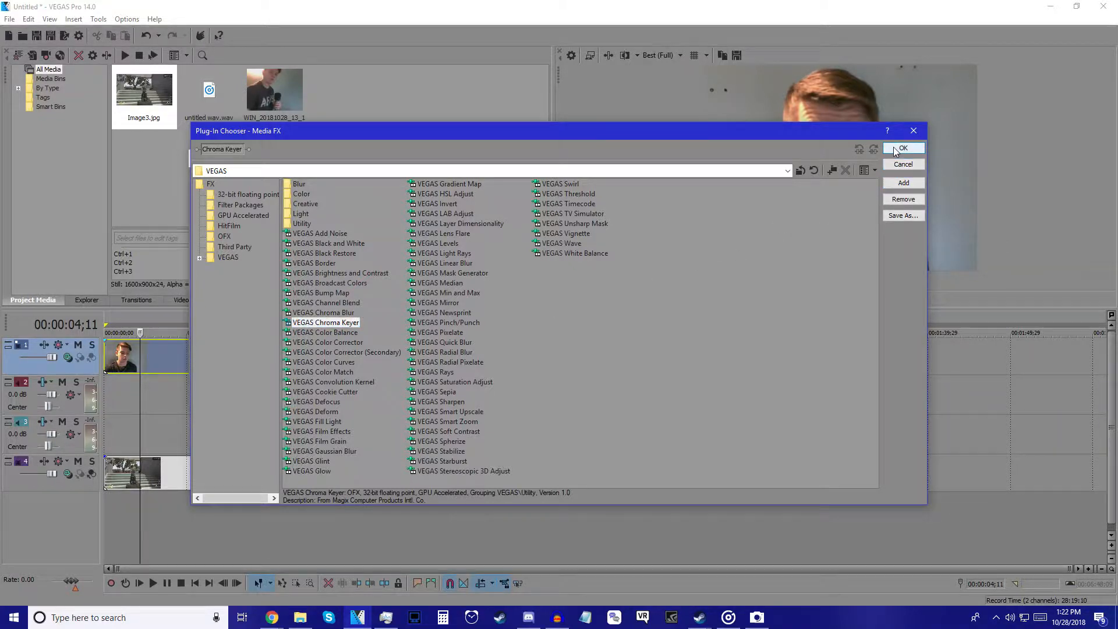
Step: Sample the grey wall as the key colour (60, 0.05, 0.43)
left_click(764, 82)
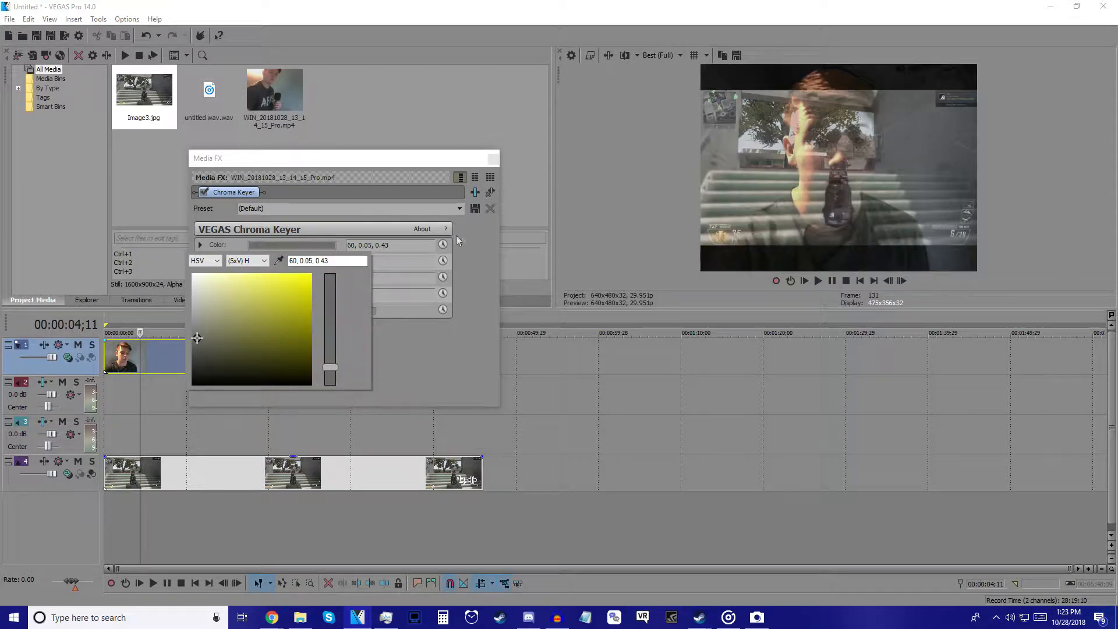
left_click(431, 359)
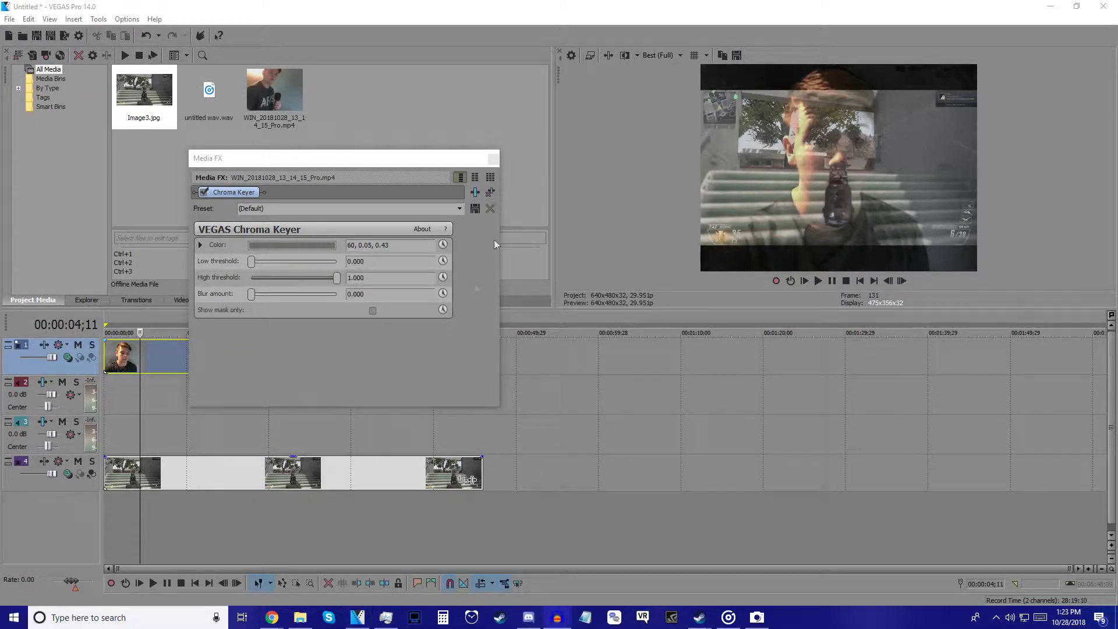
left_click(493, 158)
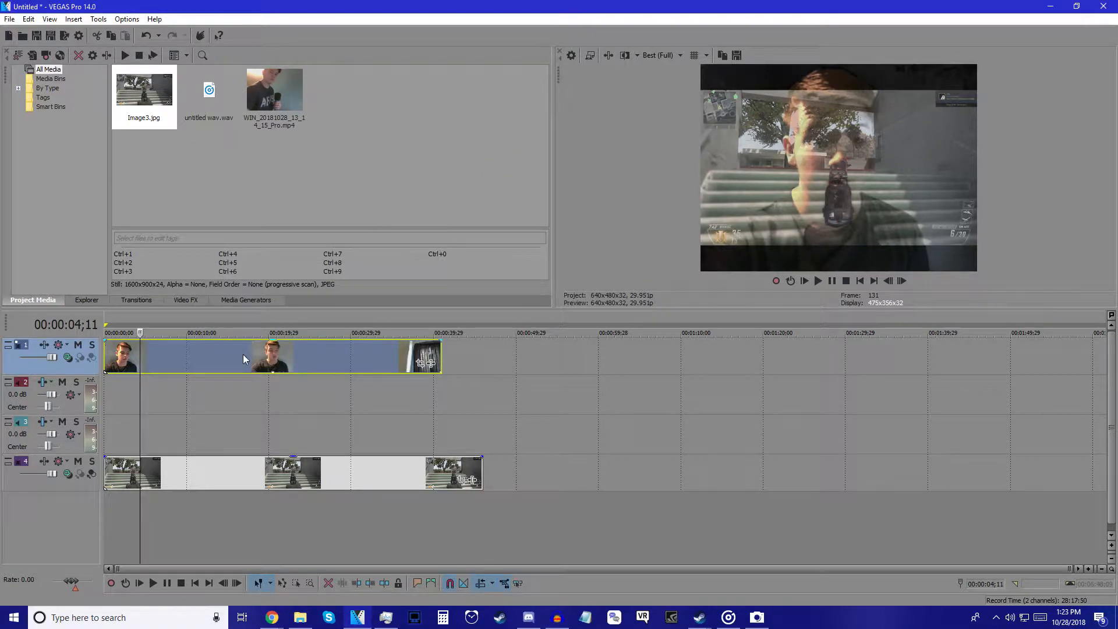
Step: Resample the Chroma Keyer colour from the wall behind the subject, giving 208, 0.1, 0.53
right_click(148, 361)
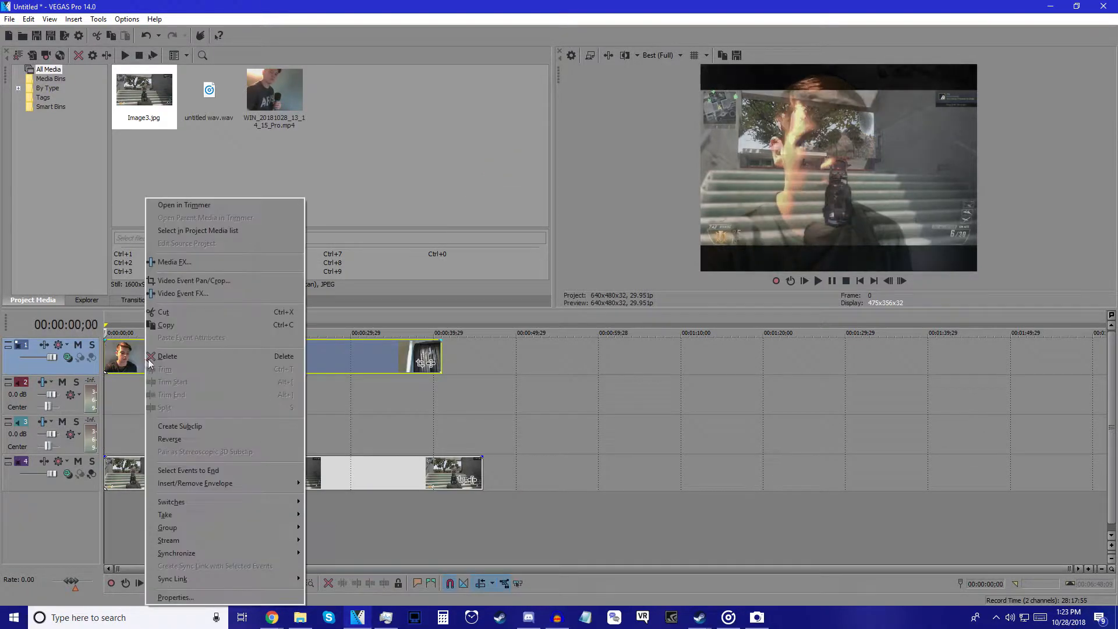
left_click(181, 263)
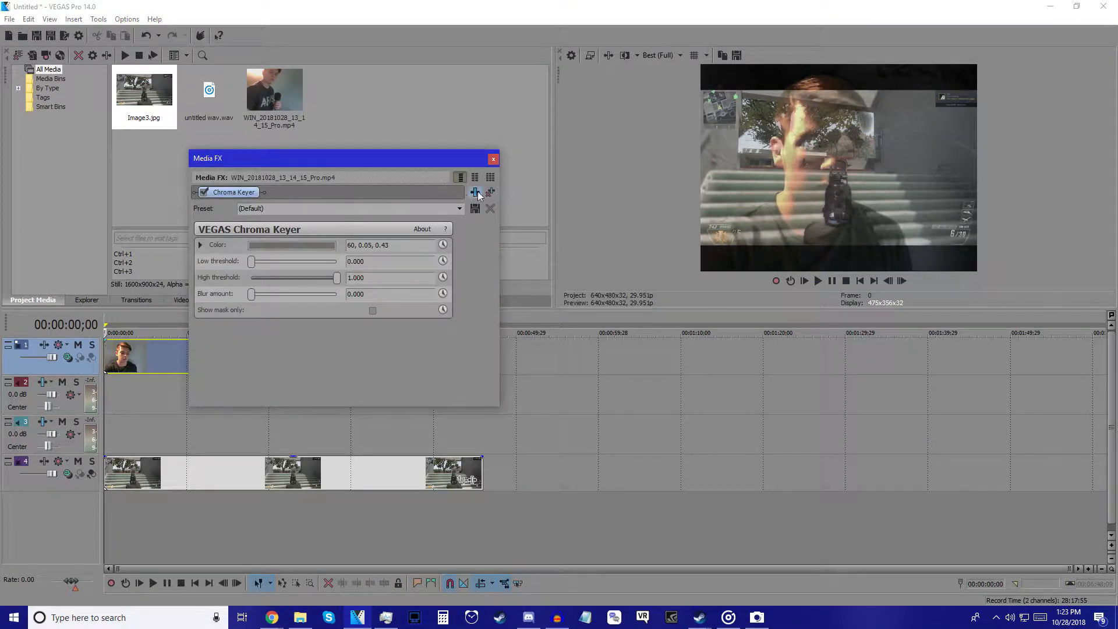
left_click(204, 191)
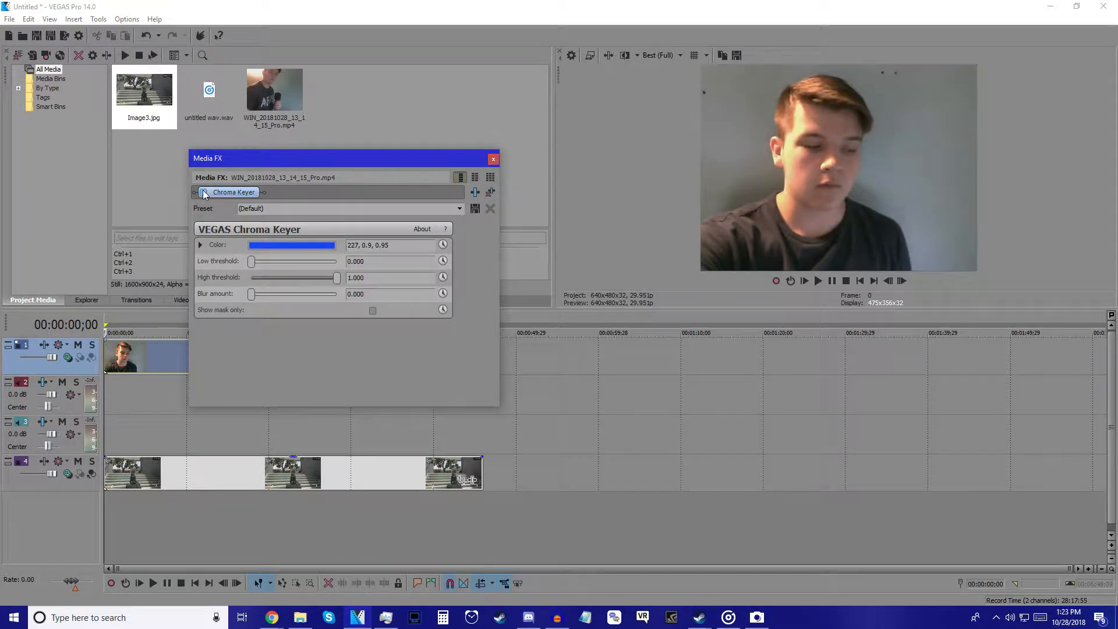
left_click(320, 249)
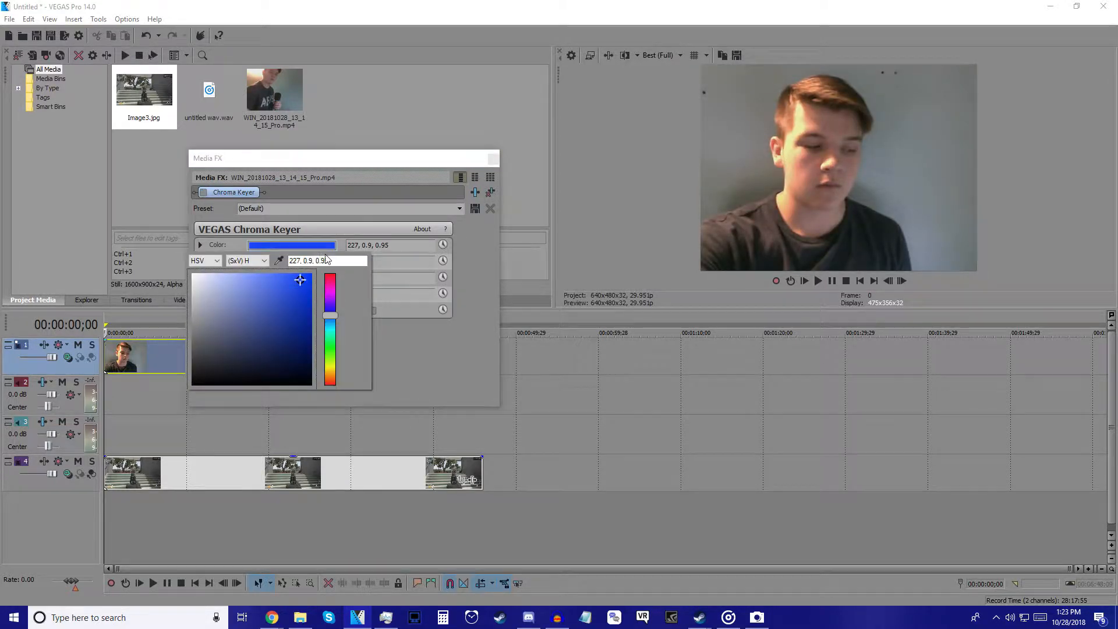
left_click(279, 261)
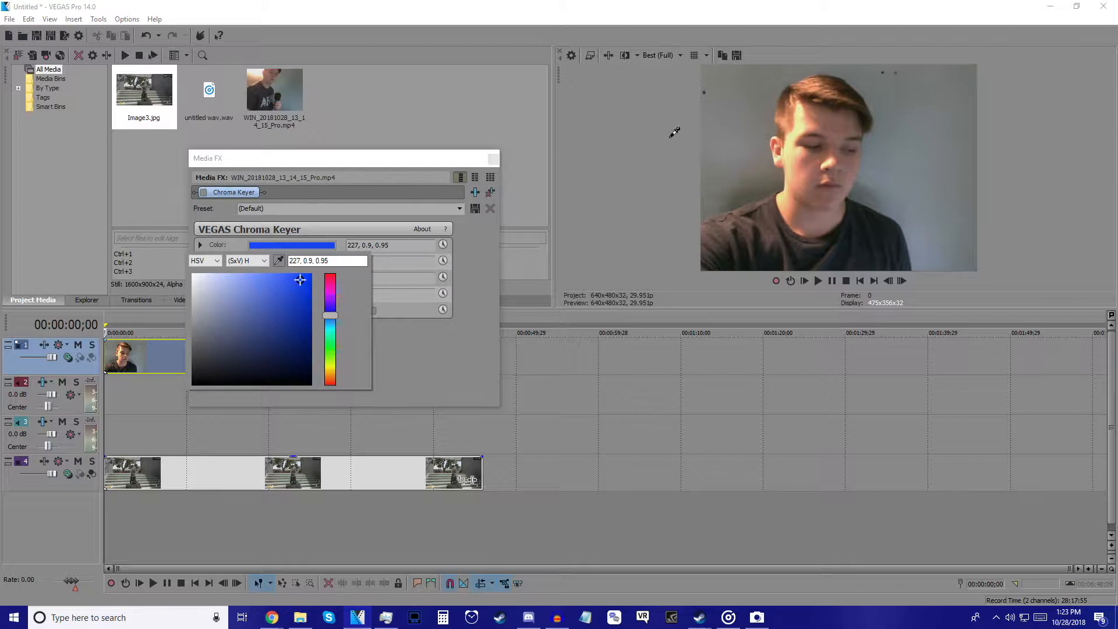
left_click(751, 112)
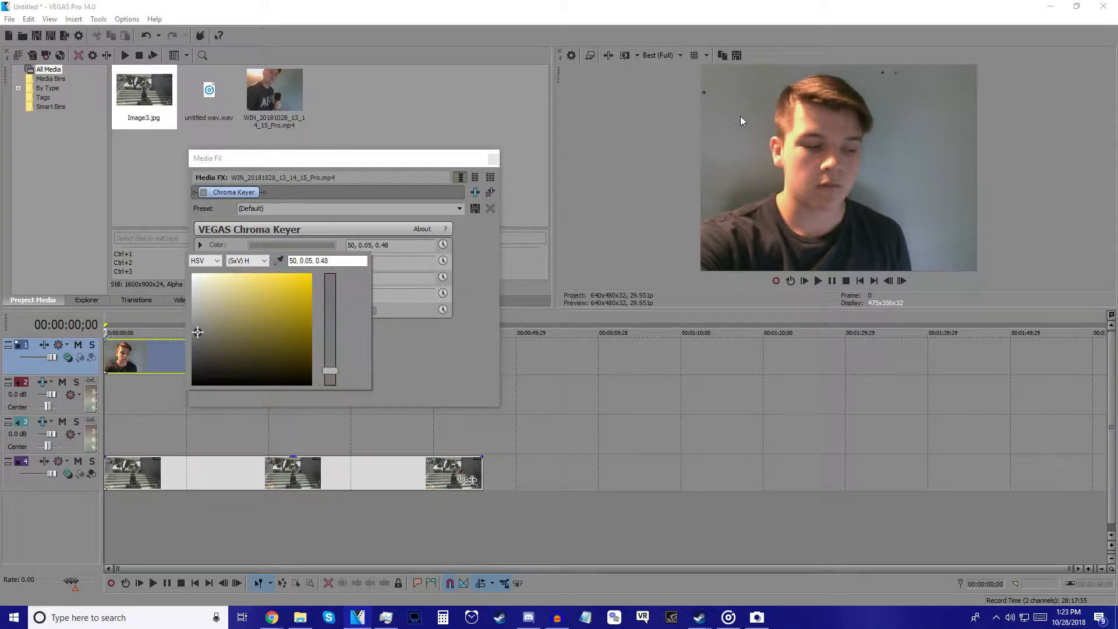
left_click(279, 260)
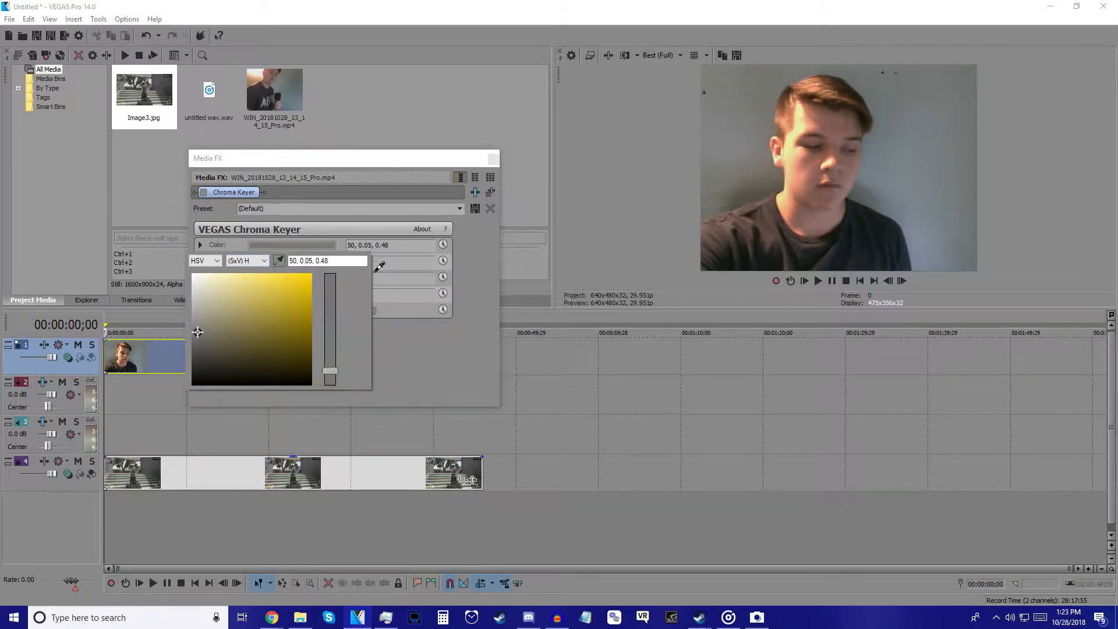
left_click(926, 187)
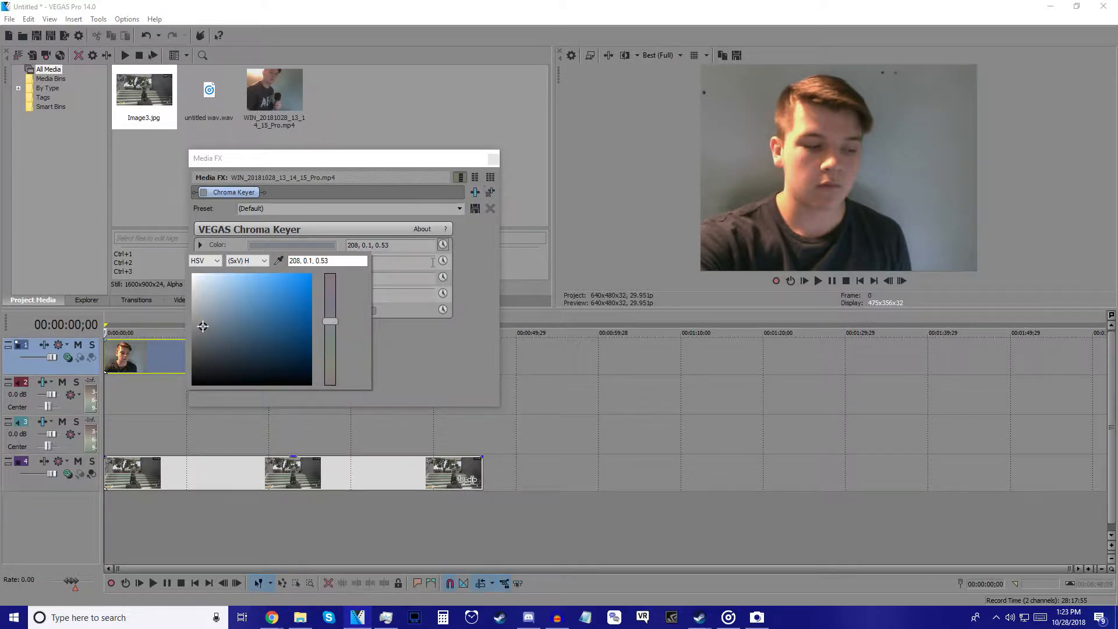
left_click(485, 294)
left_click(204, 192)
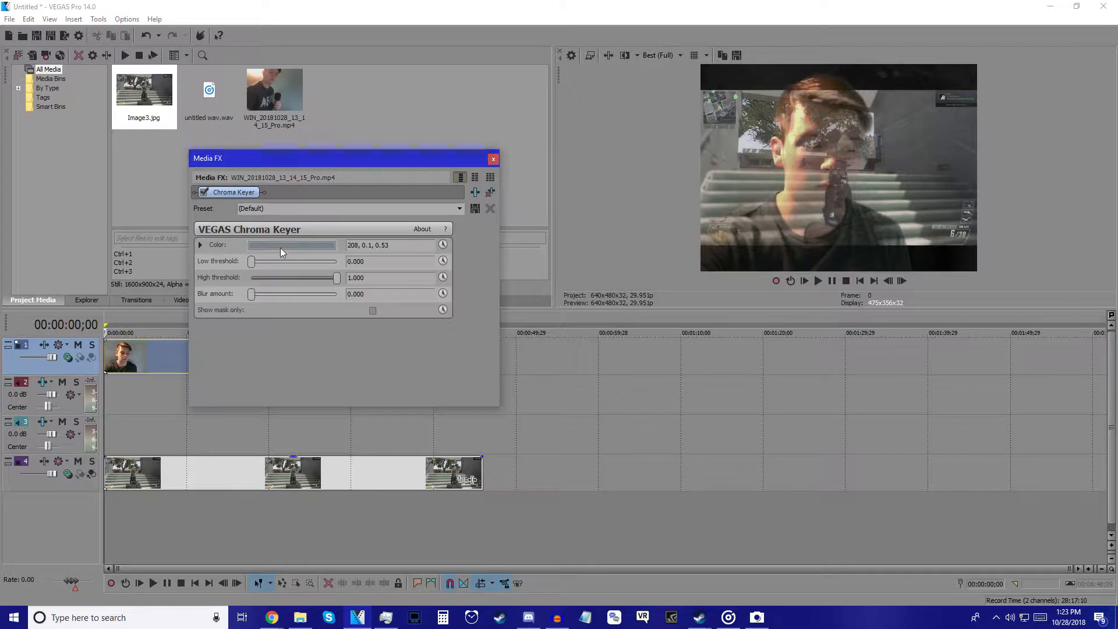
left_click(577, 303)
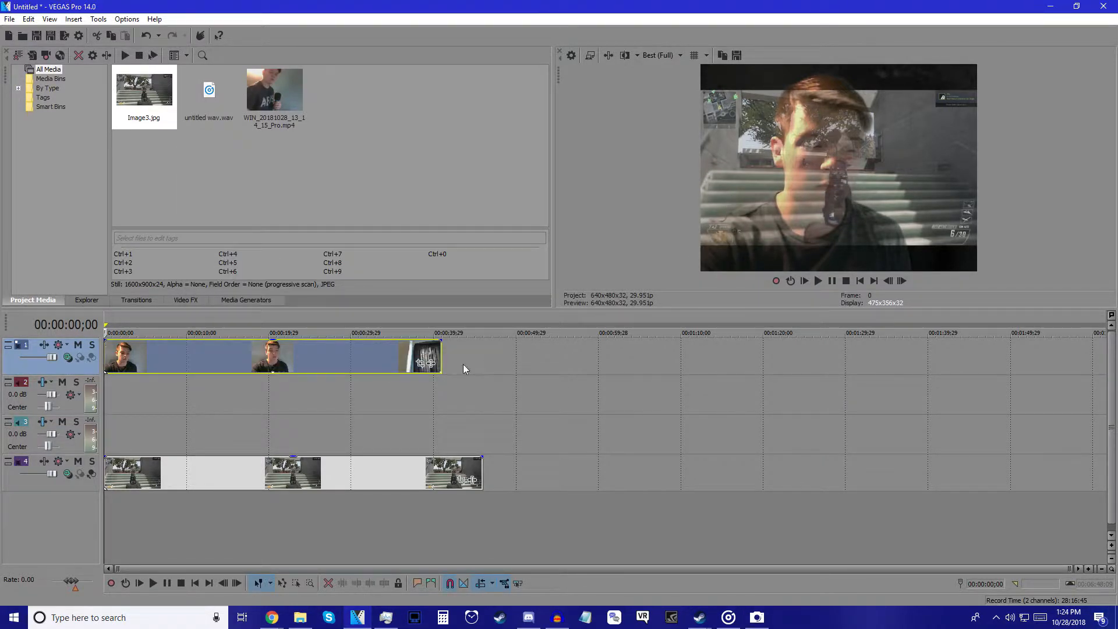
Step: Enlarge the webcam clip's Pan/Crop frame so the keyed footage shrinks over Image3.jpg
left_click(423, 364)
left_click_drag(278, 228, 134, 132)
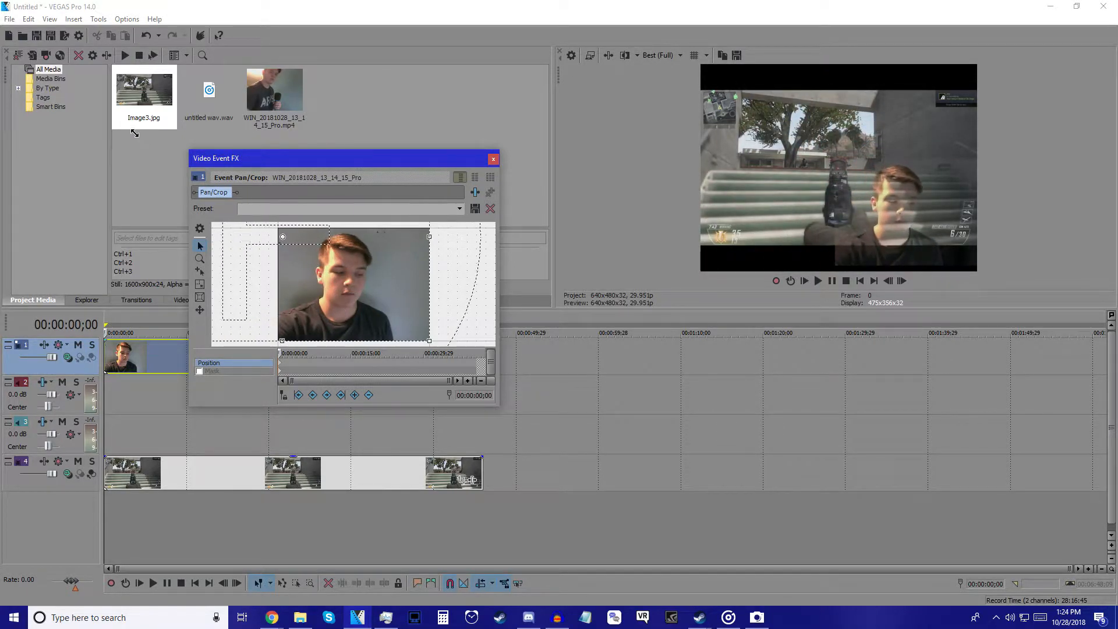
mouse_move(376, 287)
left_mouse_down()
mouse_move(350, 287)
mouse_move(390, 292)
left_mouse_up()
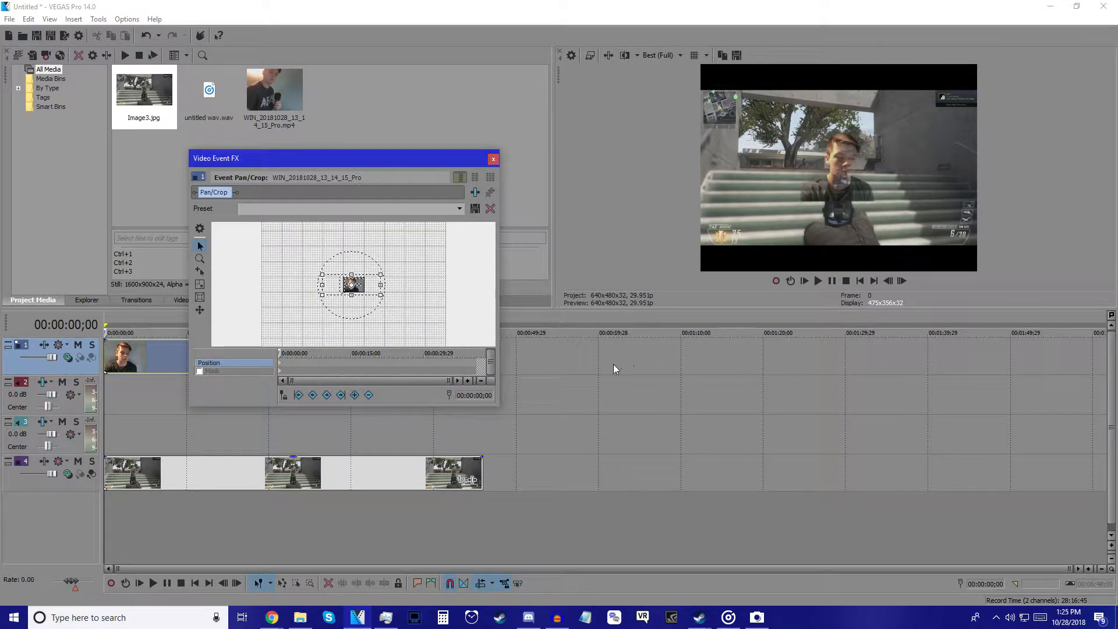
left_click(492, 159)
left_click(167, 356)
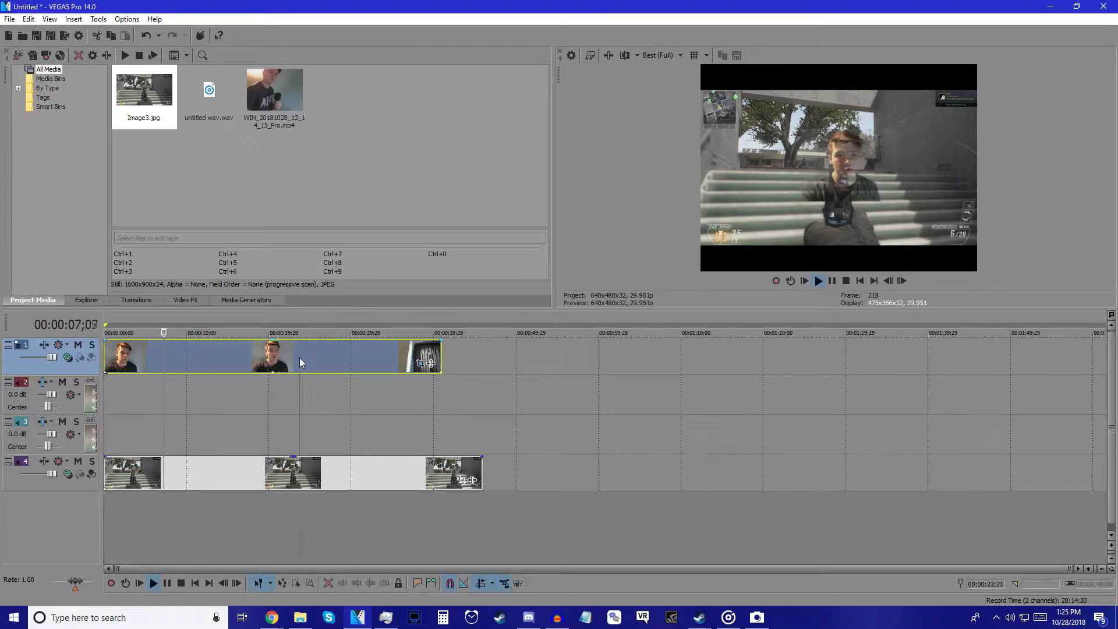
Step: Adjust the Chroma Keyer thresholds, setting the high threshold to 0.965 with no blur
key("space")
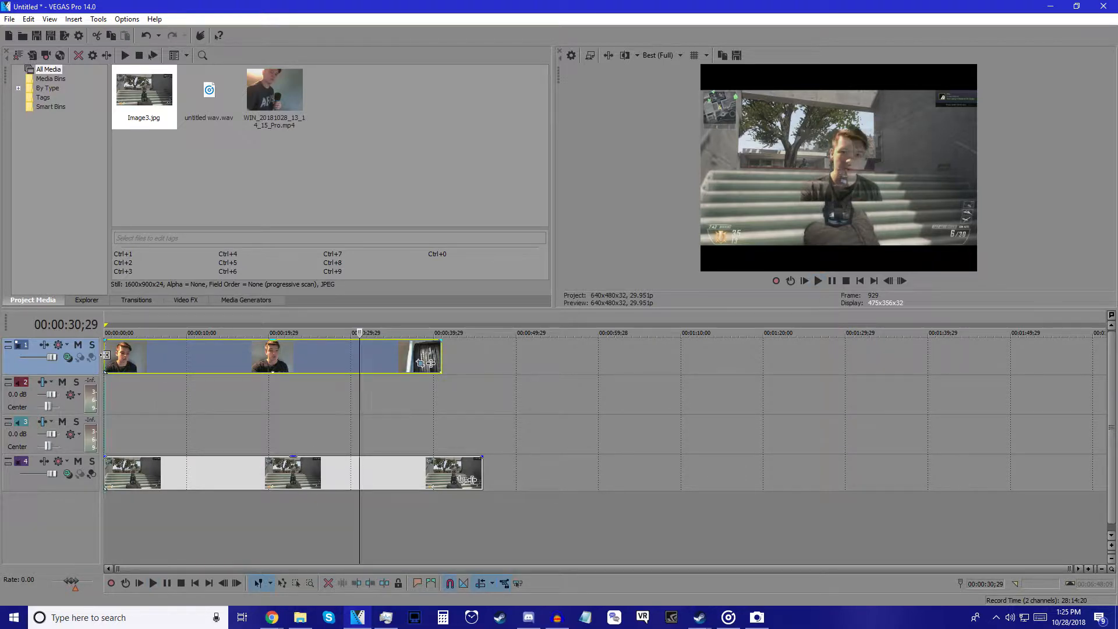
right_click(106, 355)
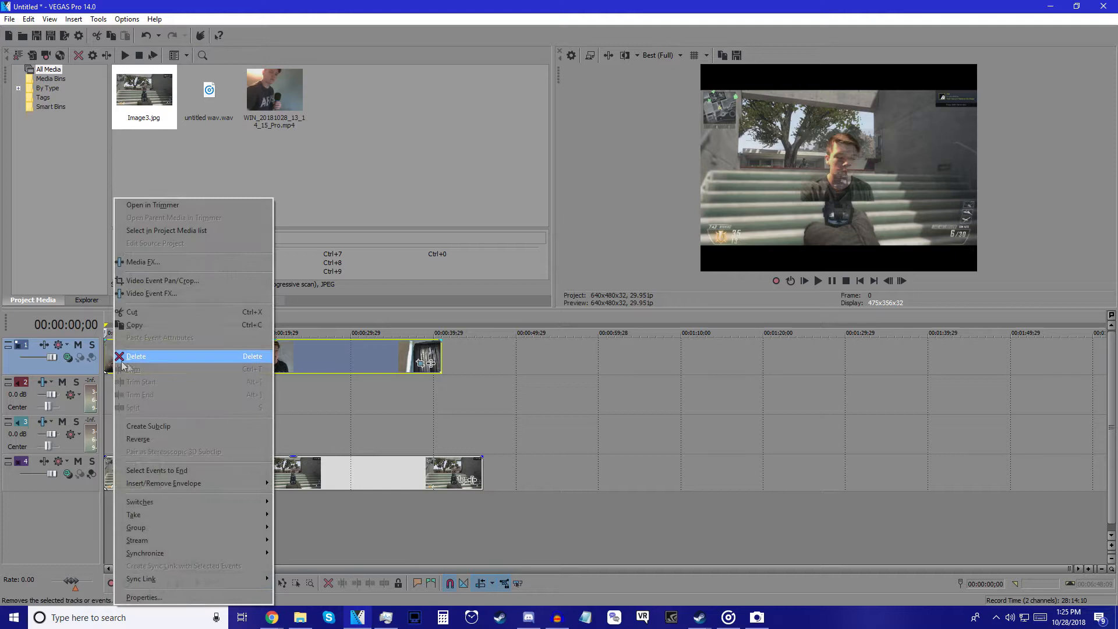
left_click(161, 263)
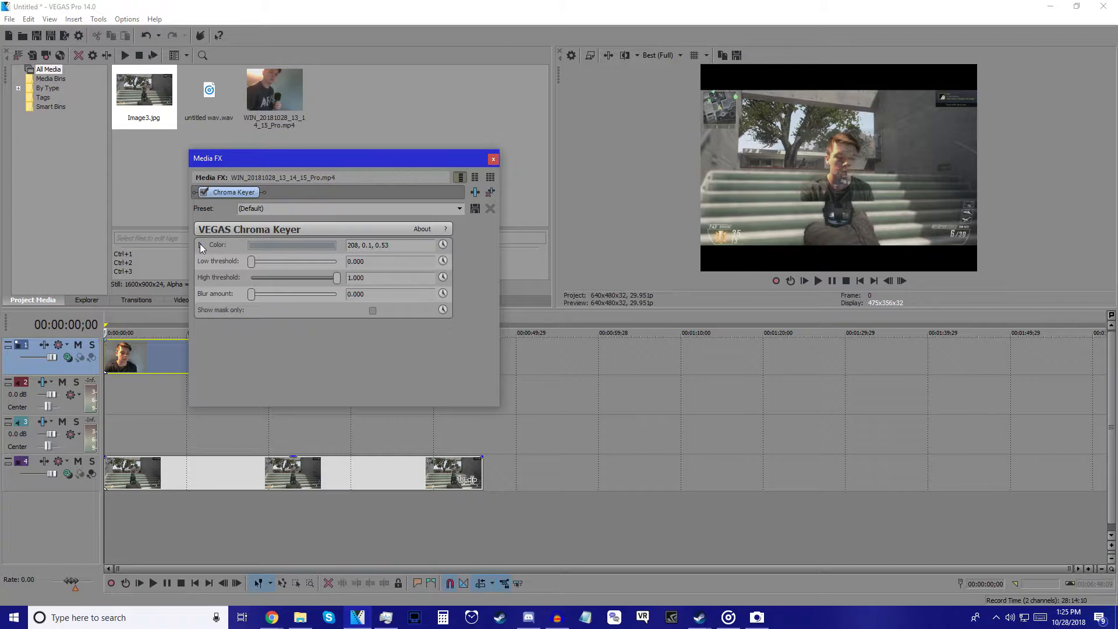
mouse_move(251, 261)
left_mouse_down()
mouse_move(282, 268)
mouse_move(243, 269)
left_mouse_up()
left_click_drag(337, 278, 298, 285)
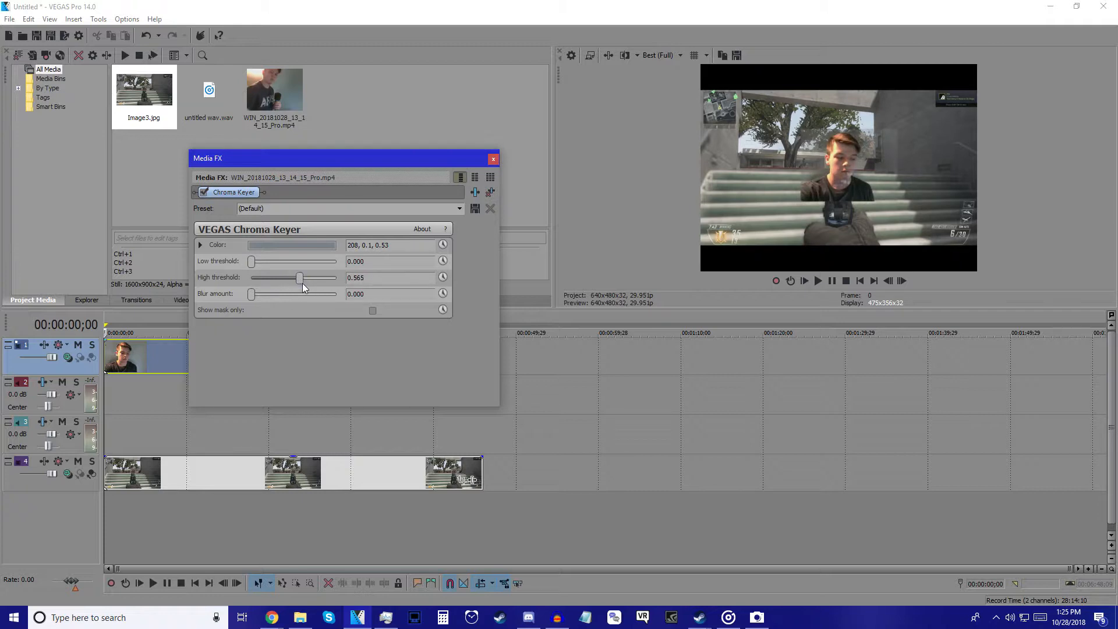
left_click_drag(253, 295, 228, 293)
left_click(372, 311)
left_click(372, 311)
Step: Tweak the key colour's saturation and hue to 194, 0.05, 0.54
left_click(269, 245)
mouse_move(203, 328)
left_mouse_down()
mouse_move(198, 300)
mouse_move(200, 327)
left_mouse_up()
left_click_drag(330, 328, 329, 332)
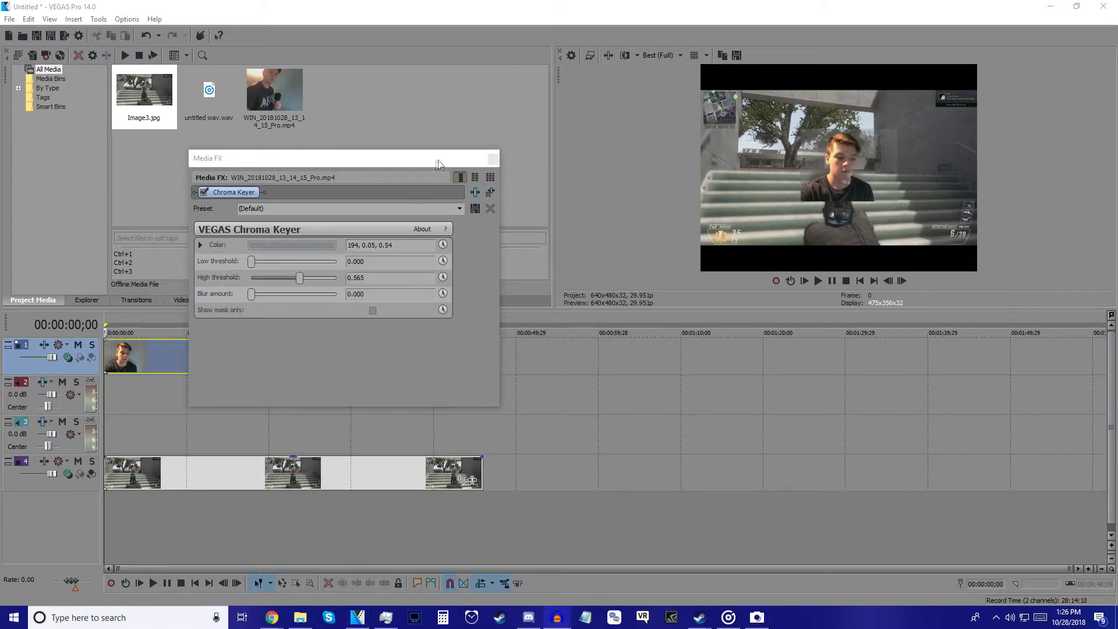
left_click(492, 159)
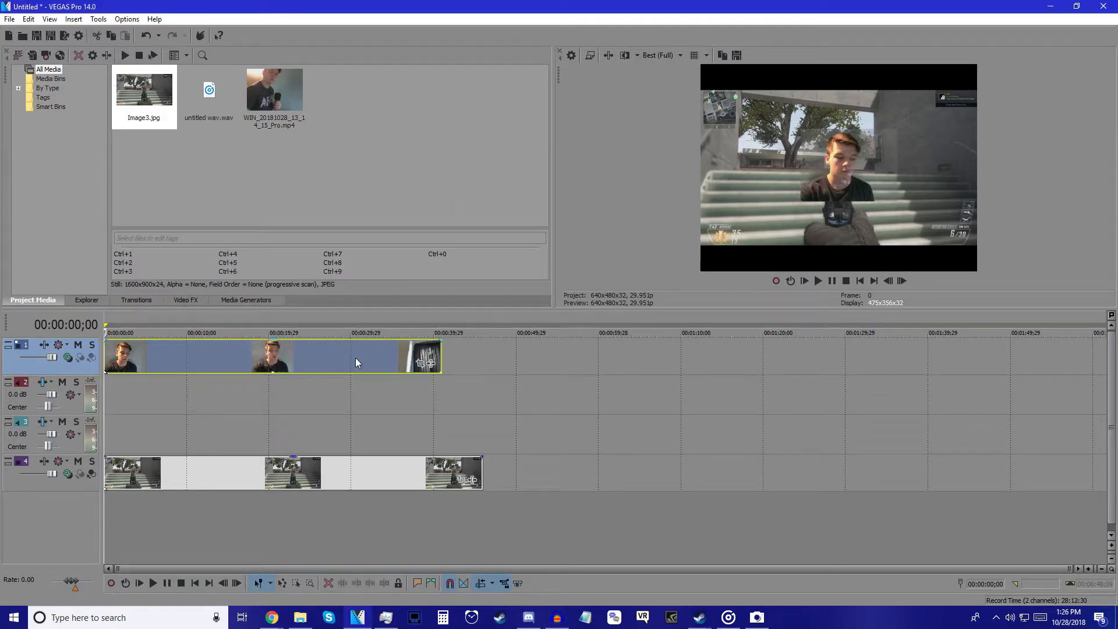
Step: Resize the webcam clip's Pan/Crop frame to make the overlay smaller and shift it left
left_click(420, 363)
left_click_drag(417, 294, 534, 299)
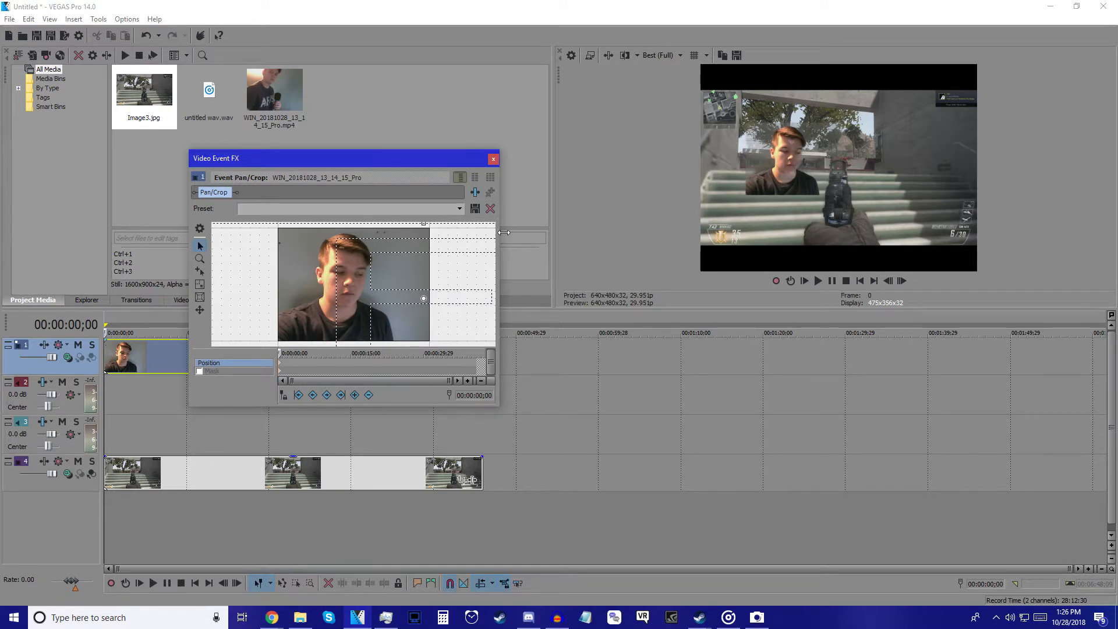
left_click(493, 159)
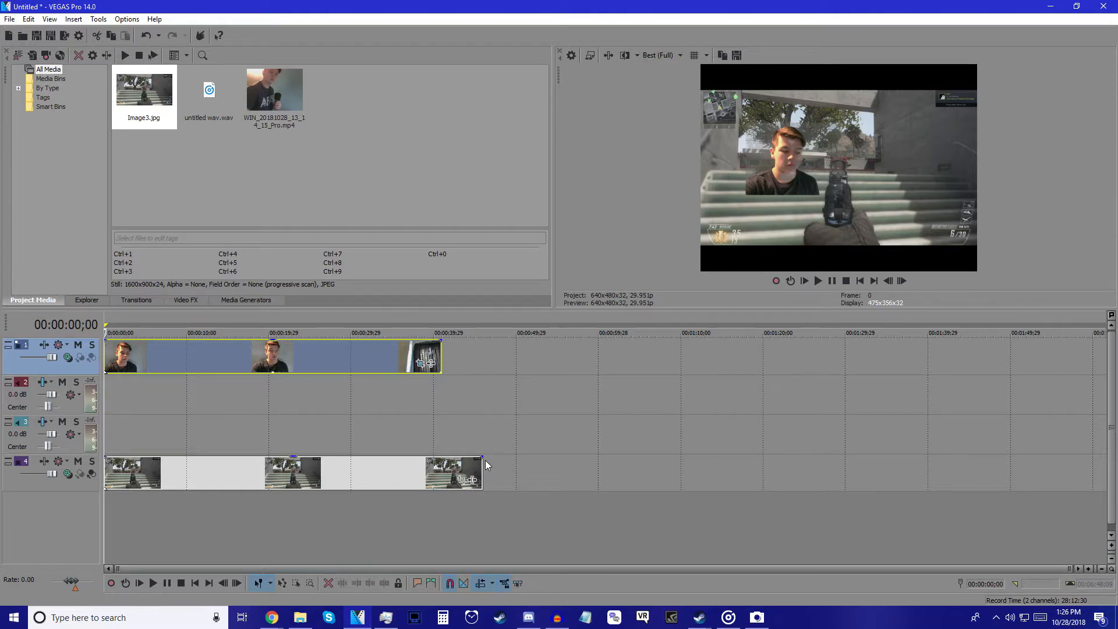
Step: Trim the Image3.jpg event to end with the webcam clip and play back from 10 seconds to review
left_click_drag(481, 460, 439, 455)
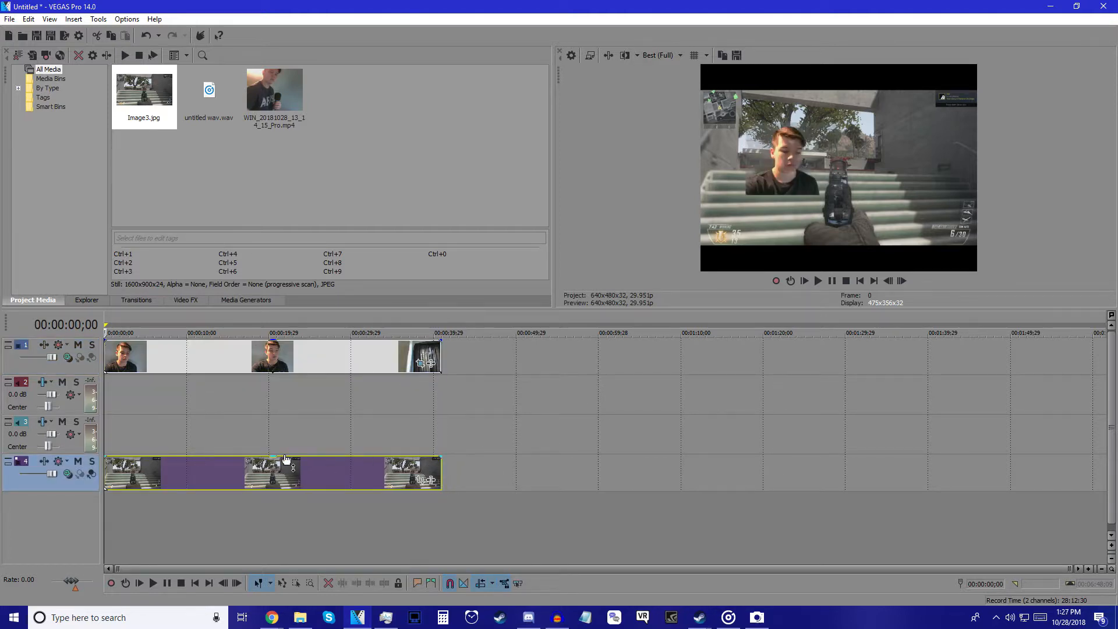
left_click(186, 468)
key("space")
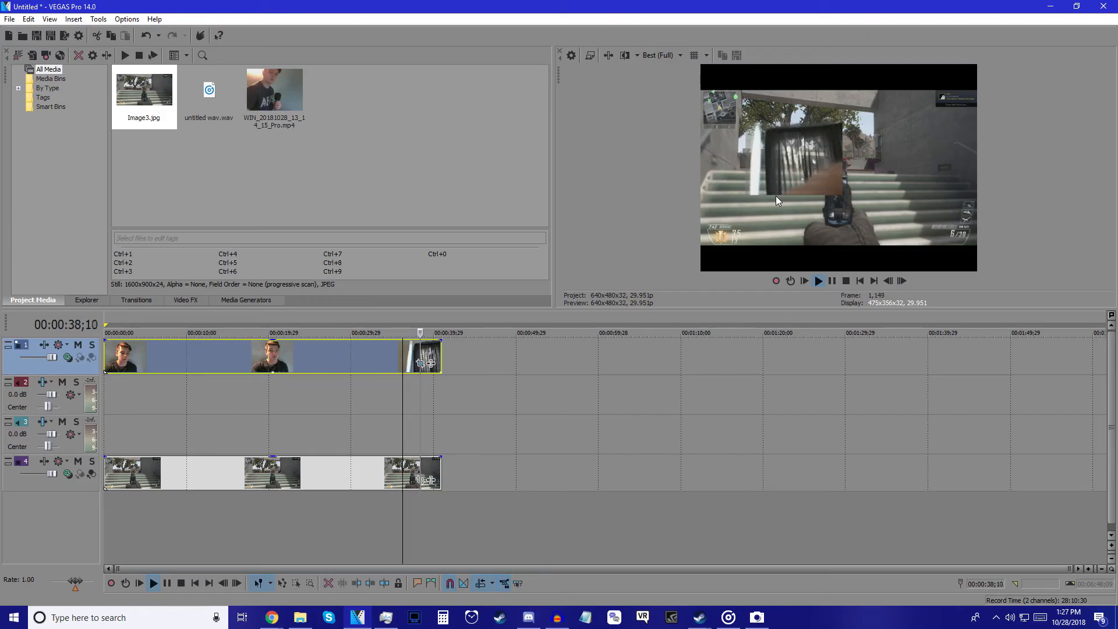
key("space")
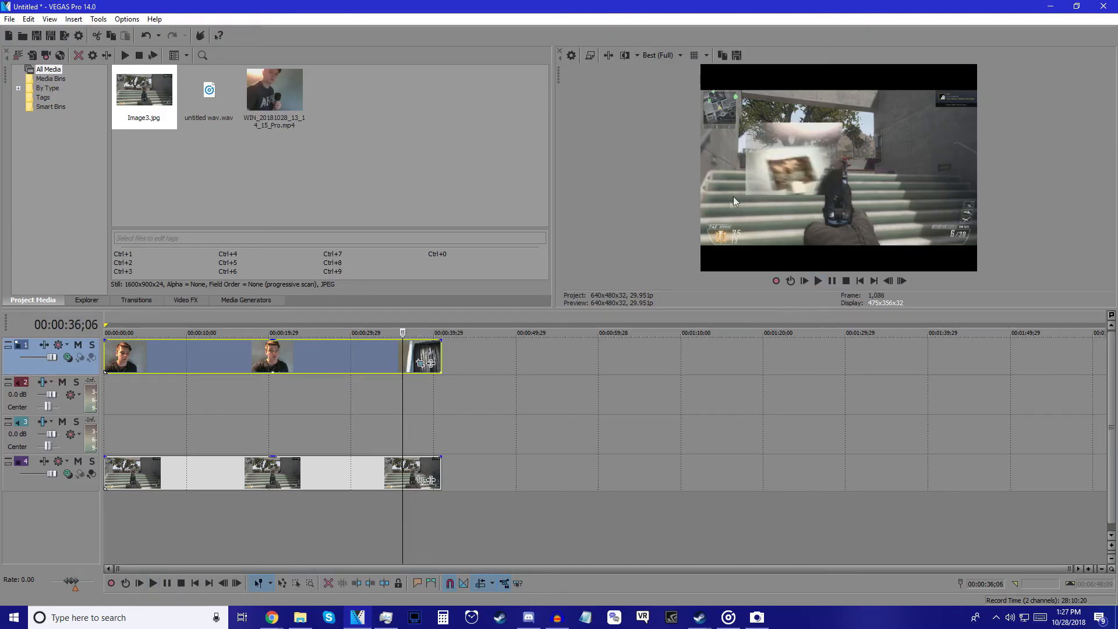
left_click(105, 349)
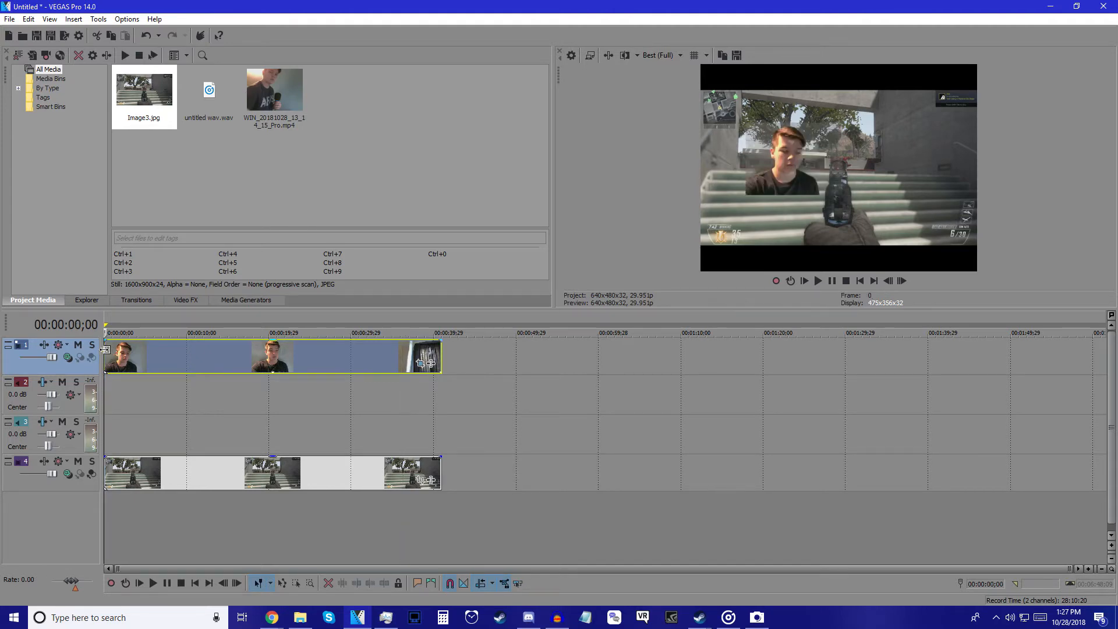